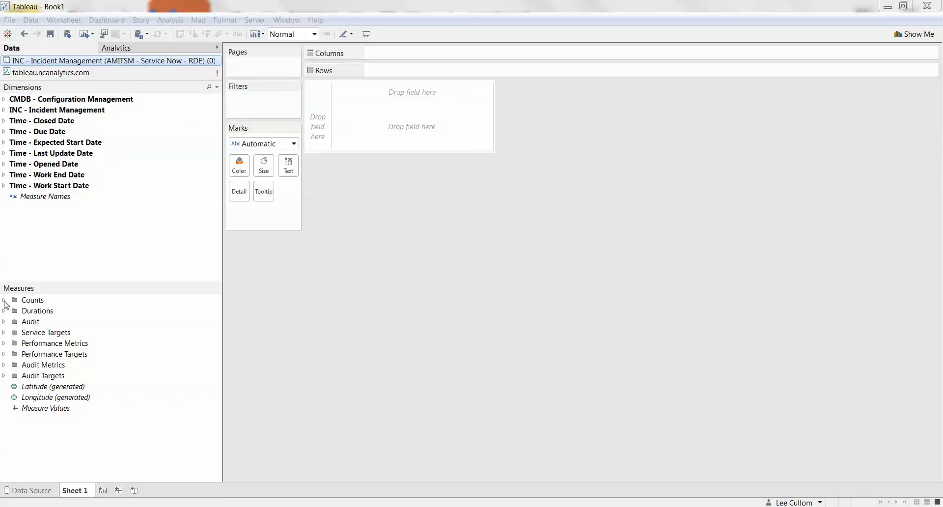
- Place the Incidents Total measure from the Counts folder in the worksheet view
click(4, 300)
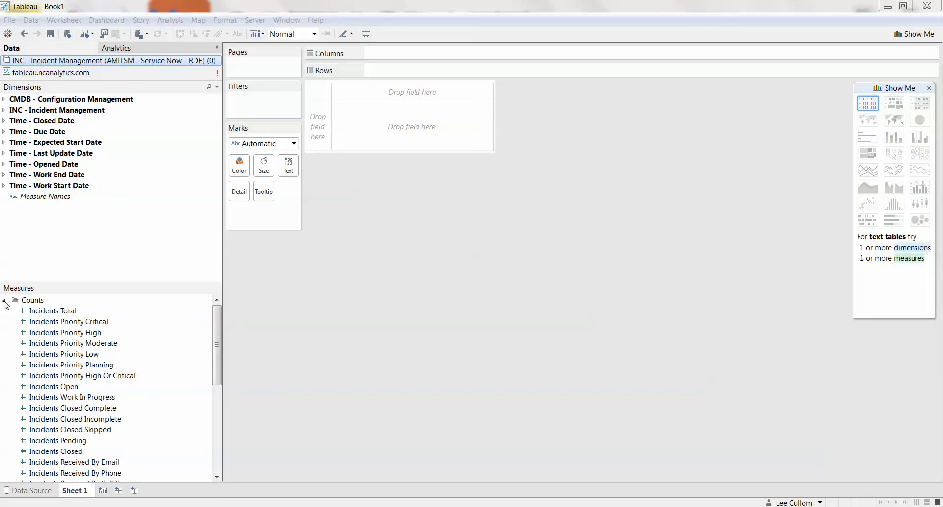
click(32, 311)
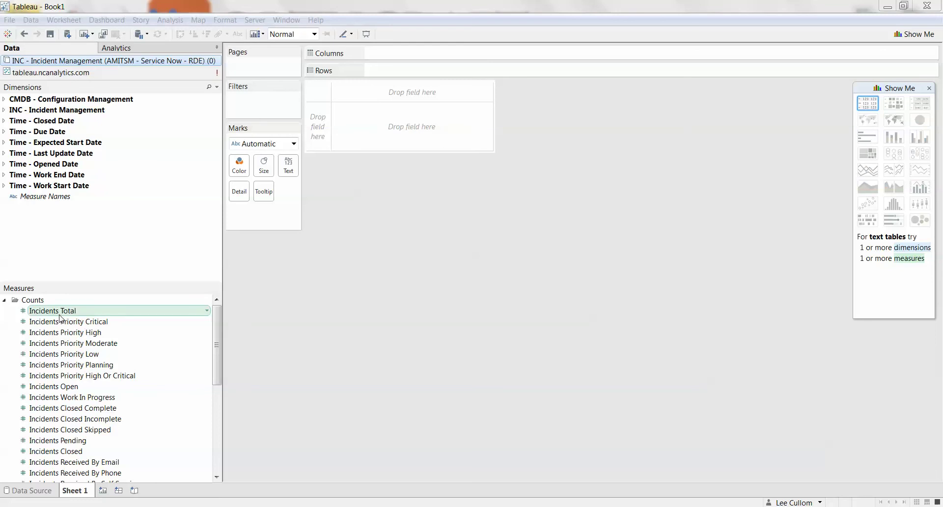
drag(64, 315, 354, 137)
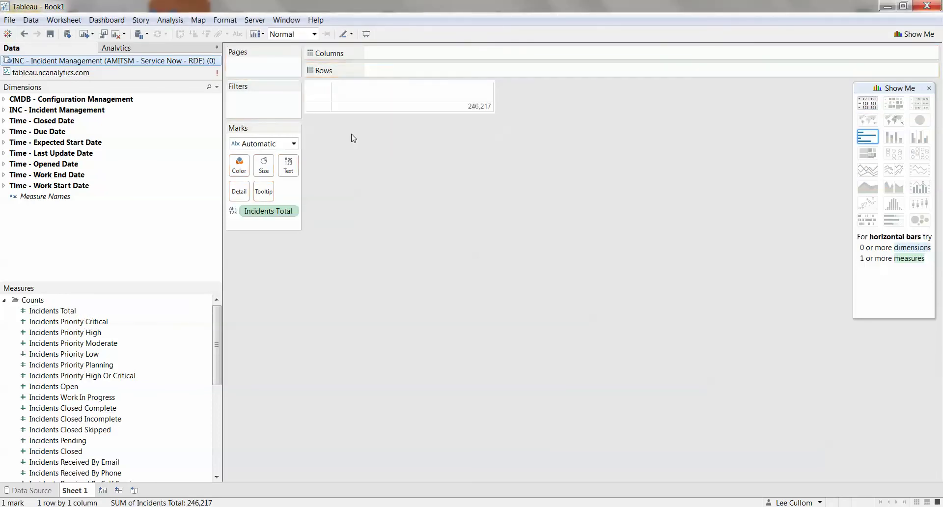
mouse_move(396, 111)
- Filter the view by the Months field of Time - Opened Date, selecting August, September and October 2012
click(3, 164)
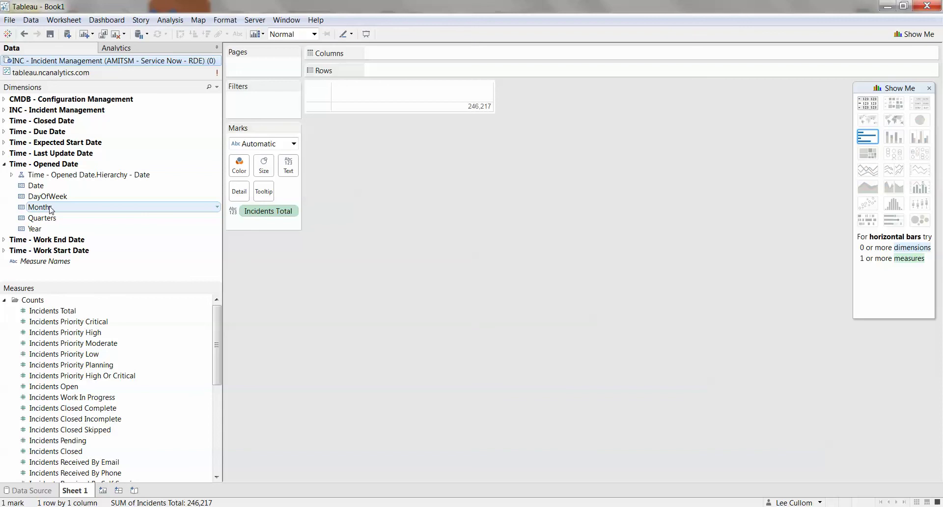
drag(51, 210, 254, 104)
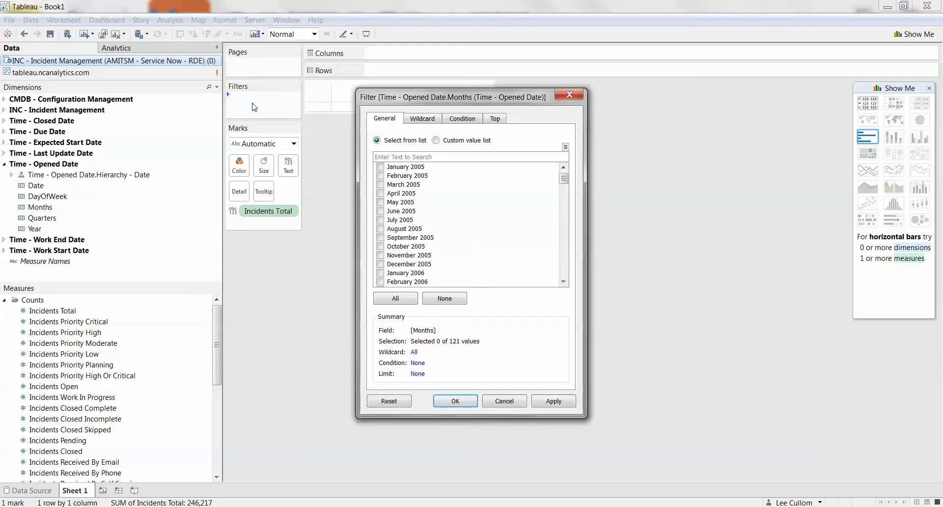
drag(563, 179, 564, 251)
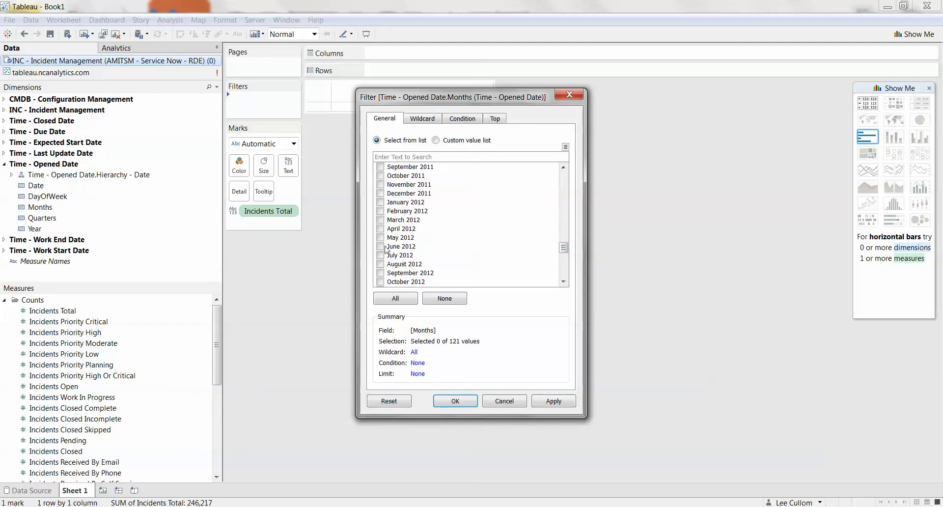
click(381, 263)
click(380, 273)
click(380, 282)
click(551, 403)
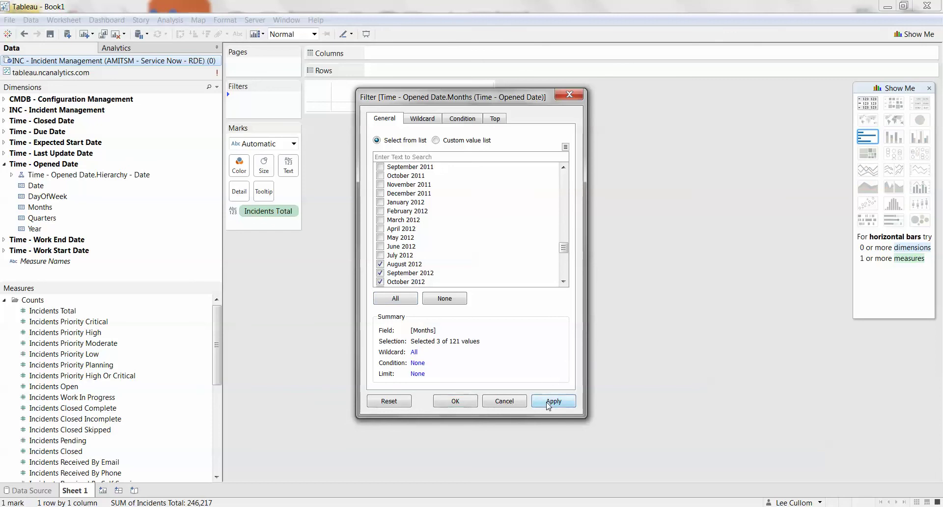
click(451, 402)
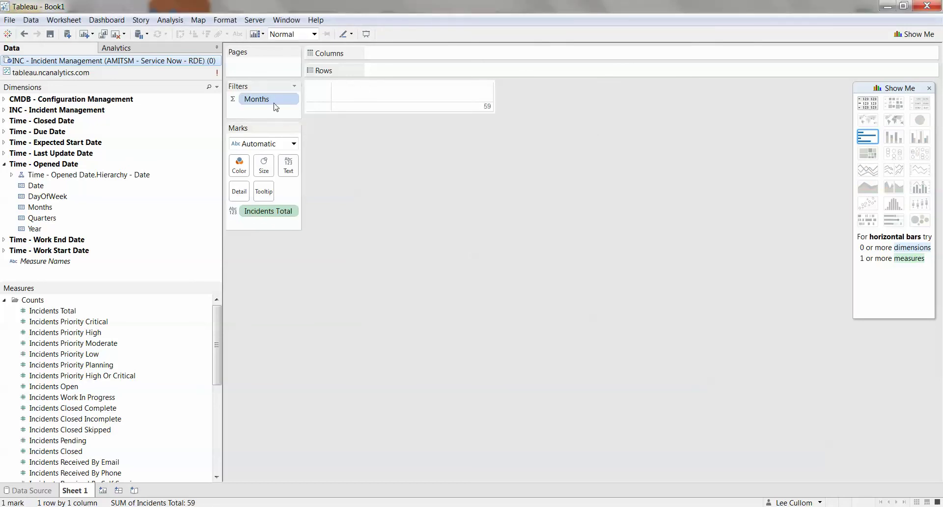
- Show a quick filter for the opened-date Months and extend the selected months into early 2013
click(291, 99)
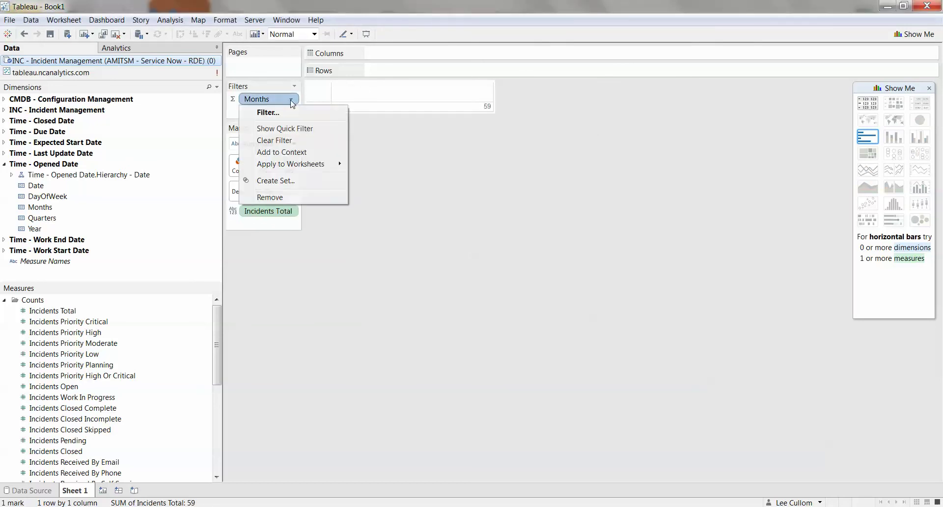
click(285, 128)
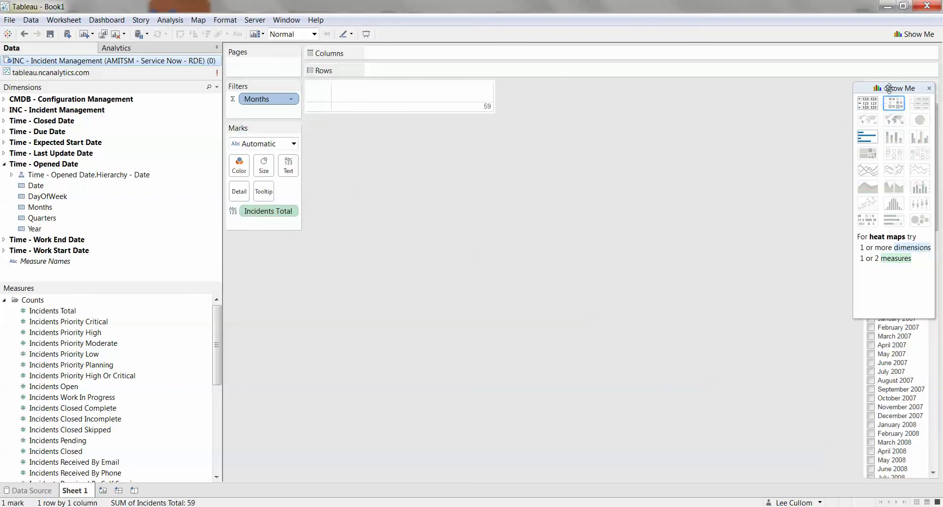
drag(892, 88, 811, 57)
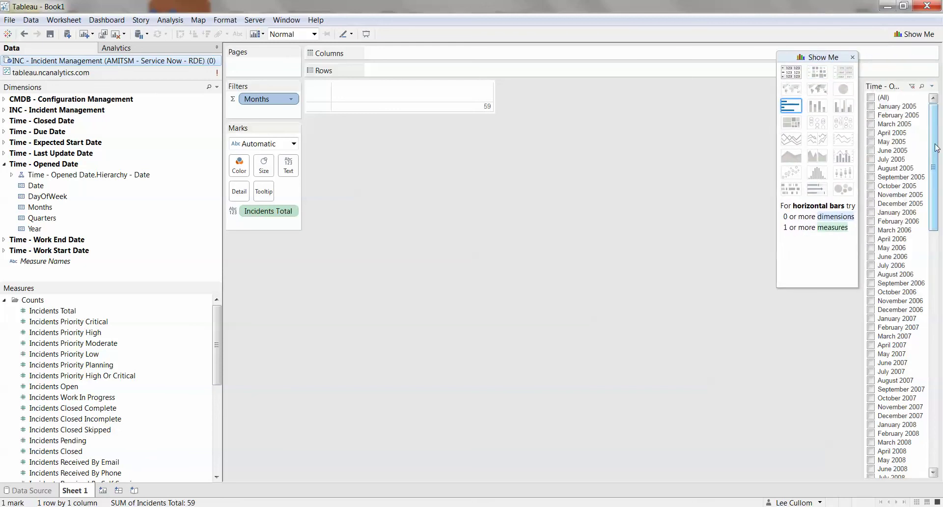
drag(936, 150, 936, 353)
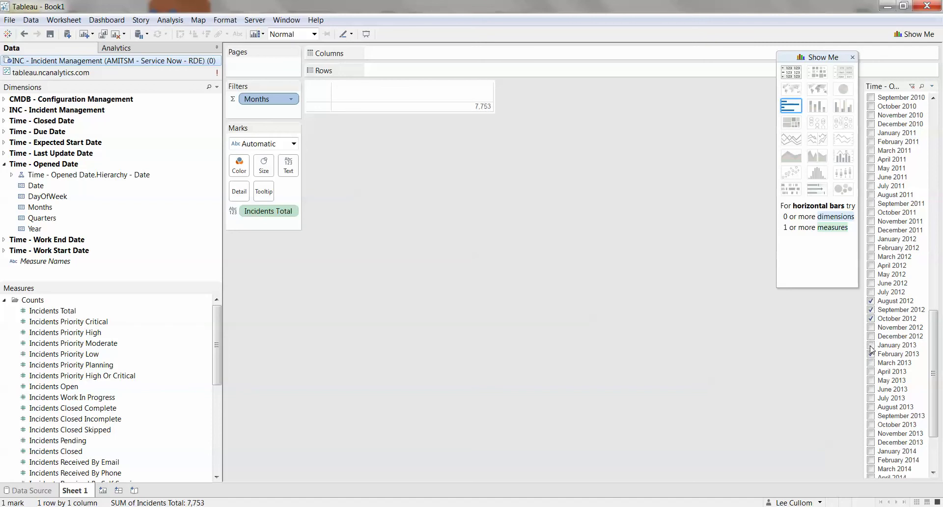
drag(934, 376, 920, 172)
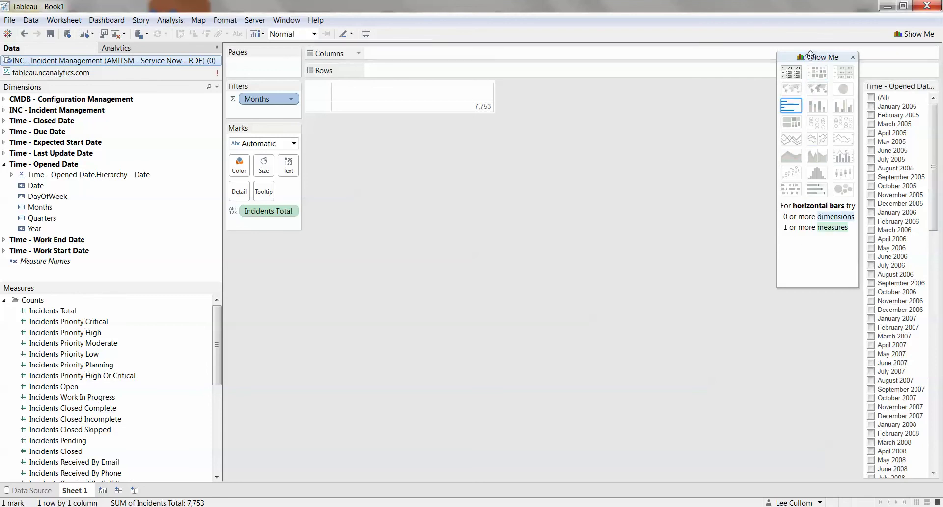
drag(811, 60, 888, 71)
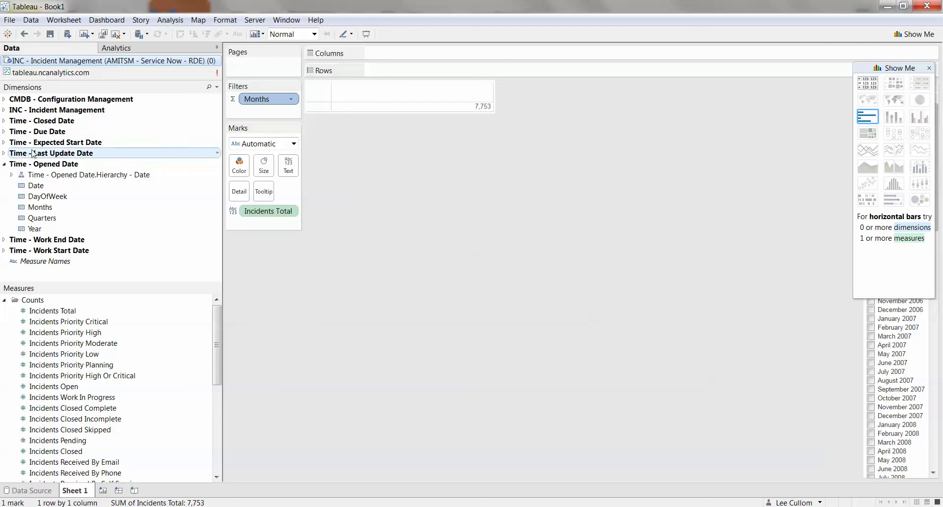
- Add Assignment Group from the INC - Incident Management Assignee hierarchy to the view as rows
click(5, 164)
click(4, 110)
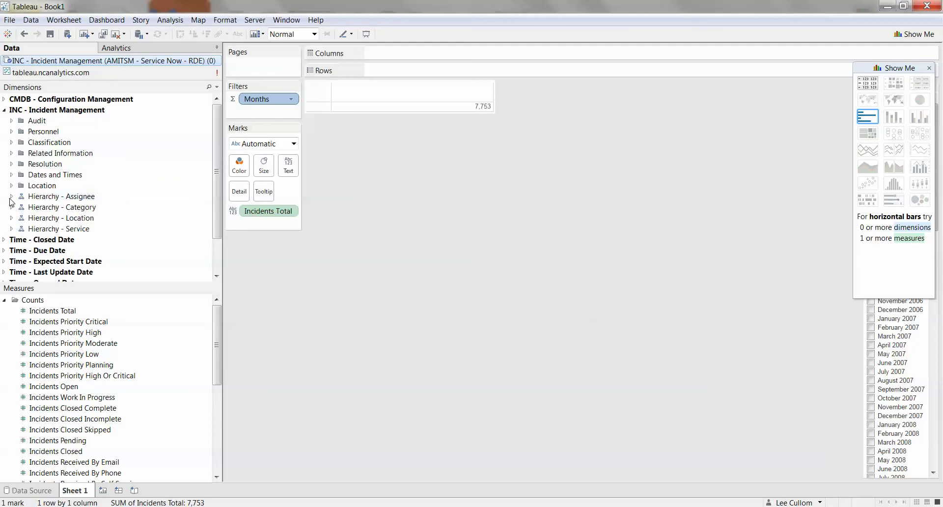
click(11, 197)
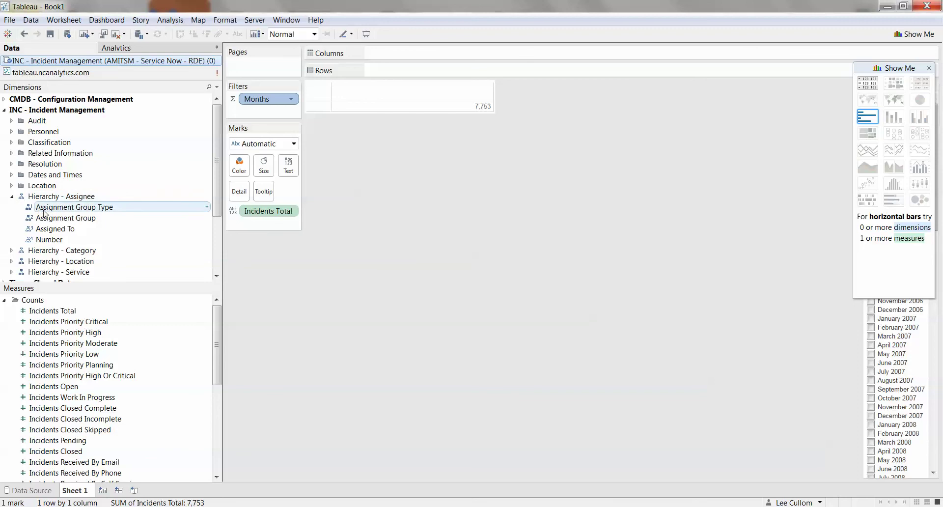
drag(44, 218, 316, 114)
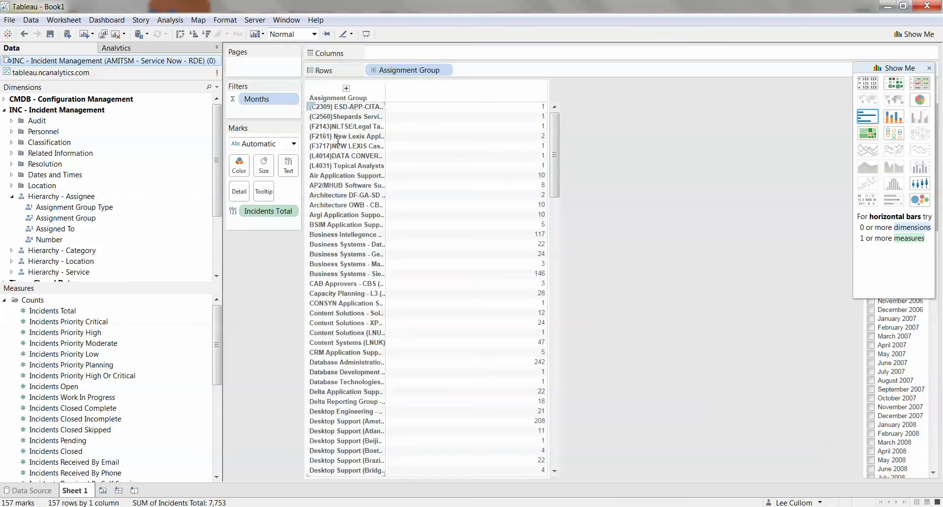
mouse_move(514, 229)
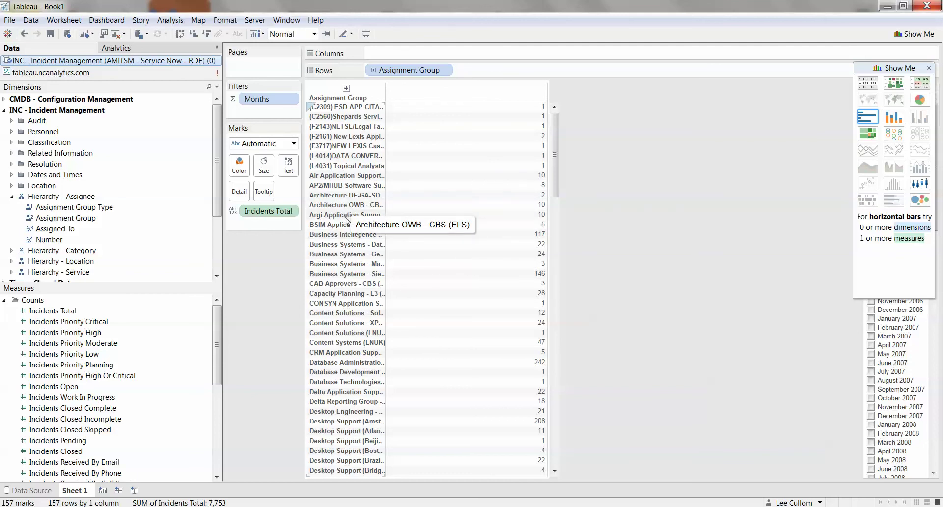
click(290, 214)
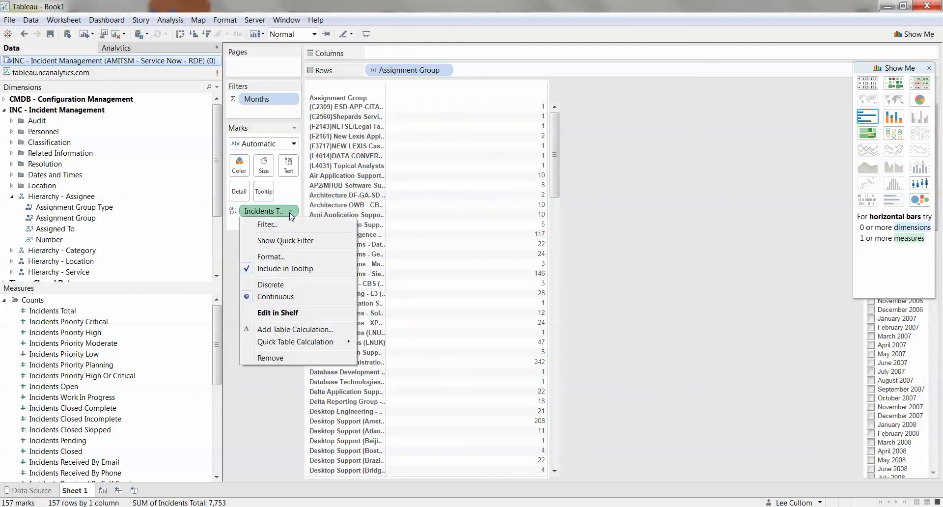
click(450, 175)
click(490, 108)
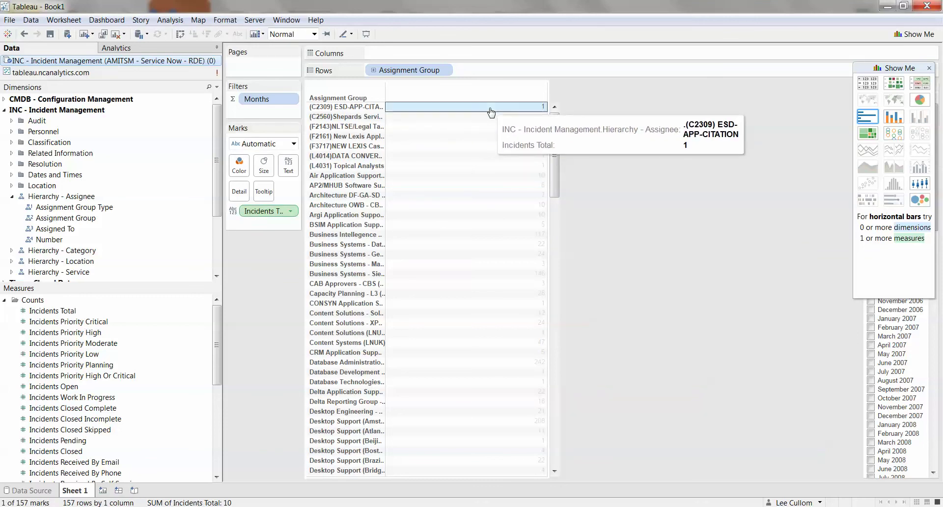
- Sort the Assignment Group rows in descending order by the Incidents Total field and move the Show Me palette off the month filter
click(443, 72)
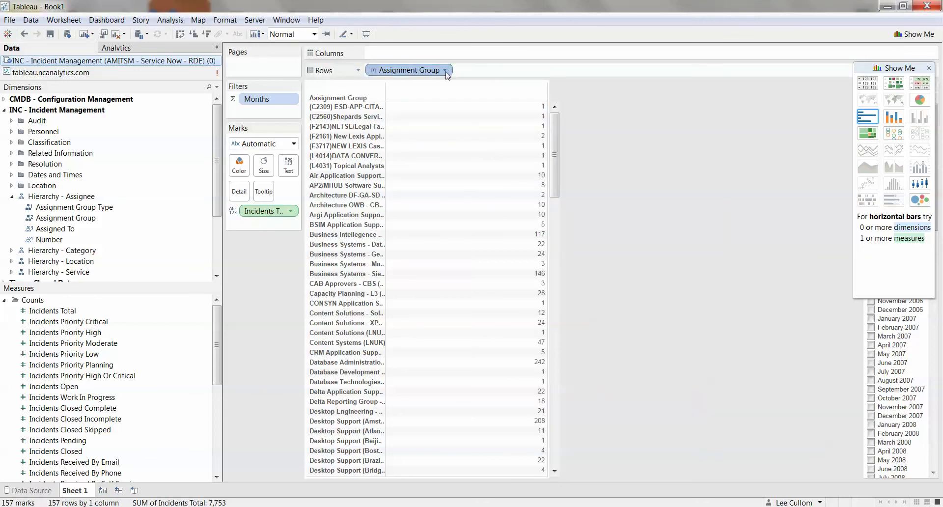
click(446, 72)
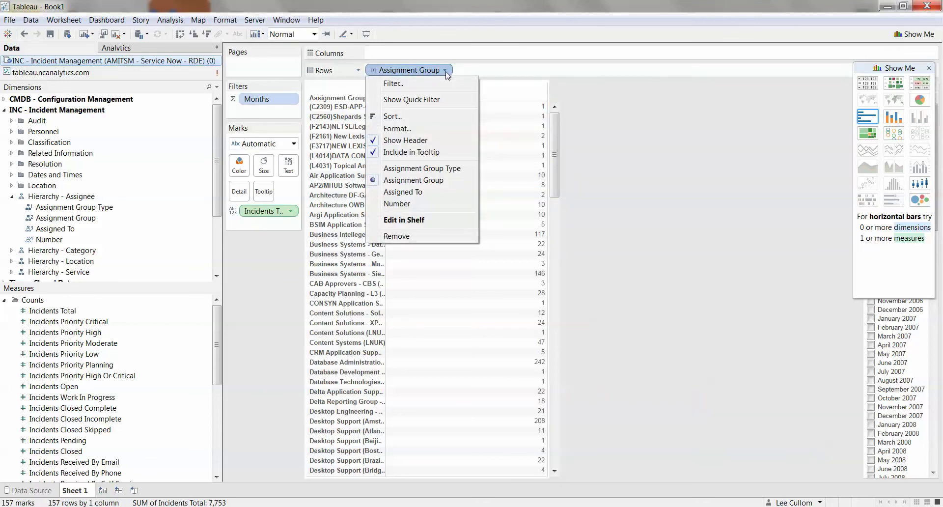
click(411, 119)
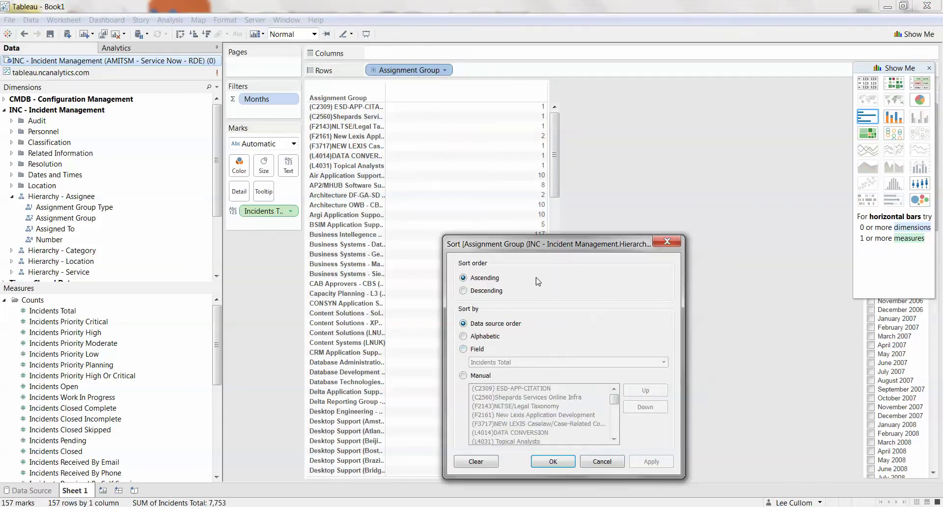
drag(573, 238, 573, 68)
click(464, 180)
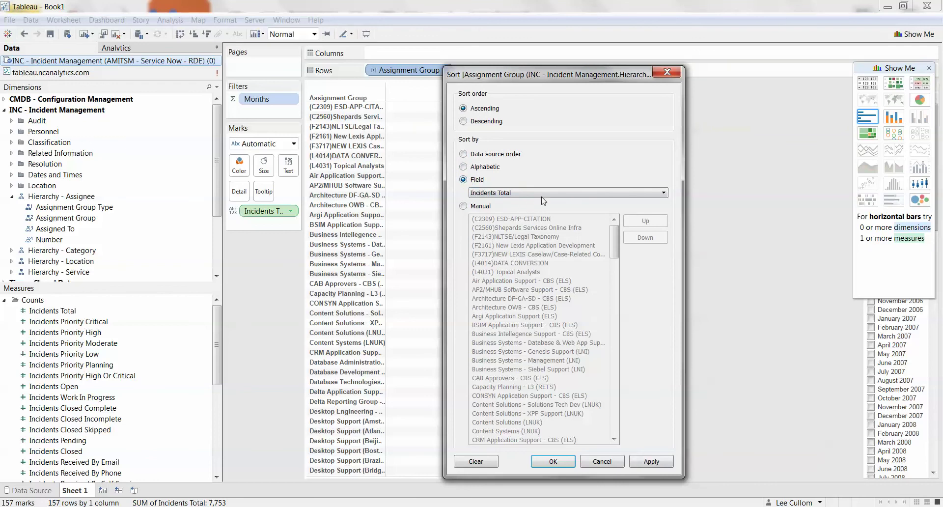
click(463, 121)
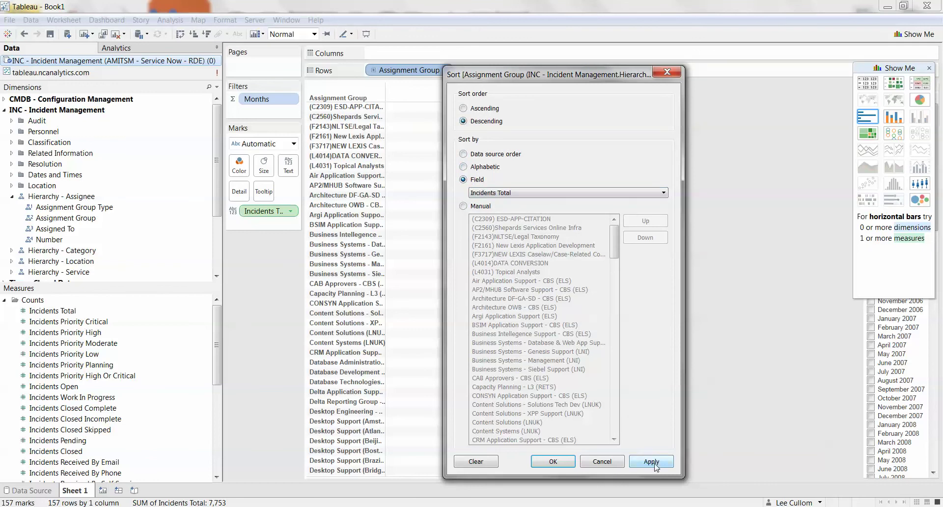
click(560, 465)
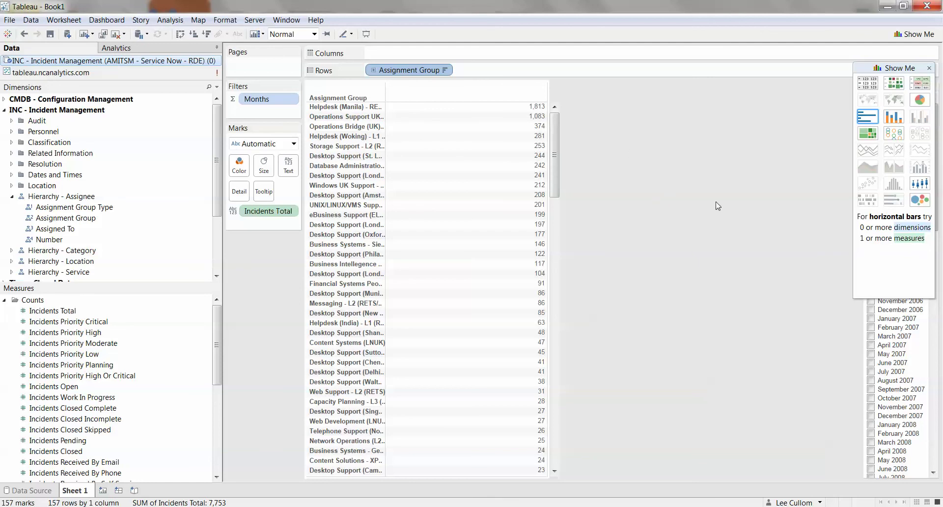
drag(884, 69, 828, 65)
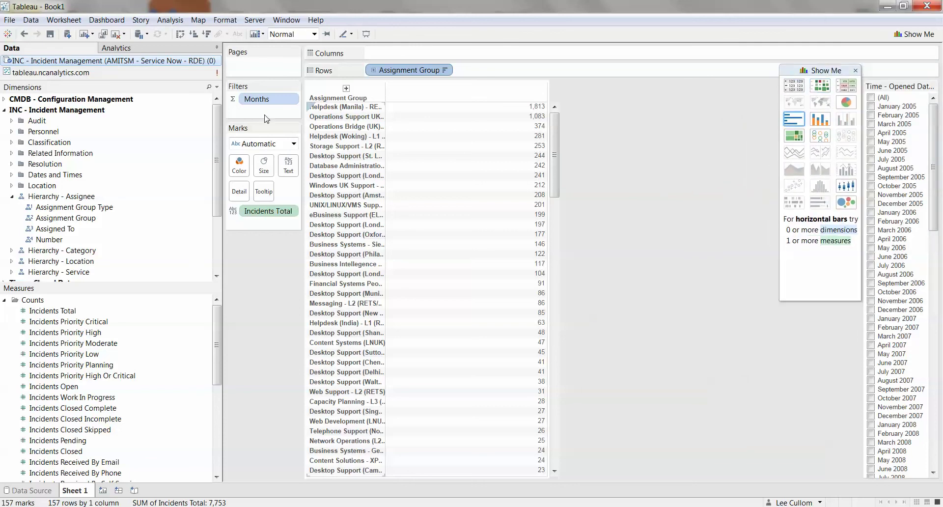
- Add the Number dimension from the Classification folder to the rows before Assignment Group, including all members
click(11, 197)
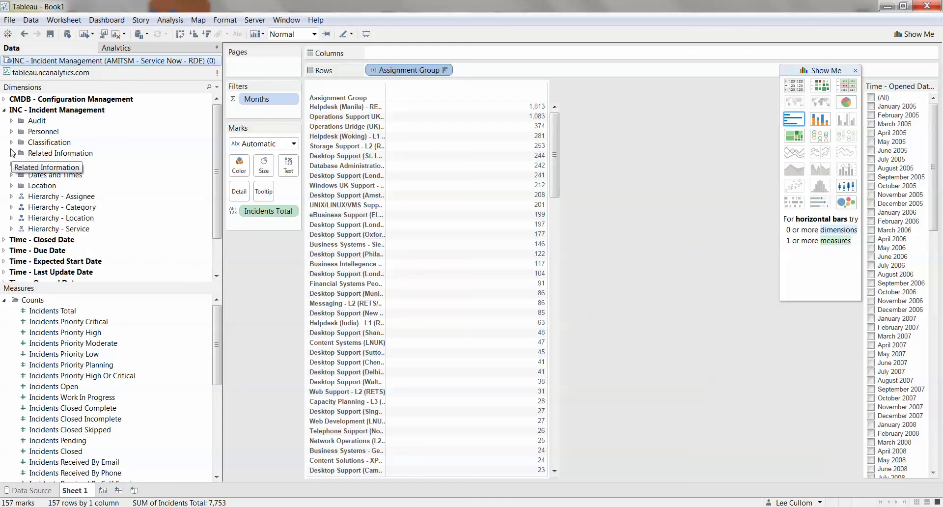
click(11, 143)
click(11, 143)
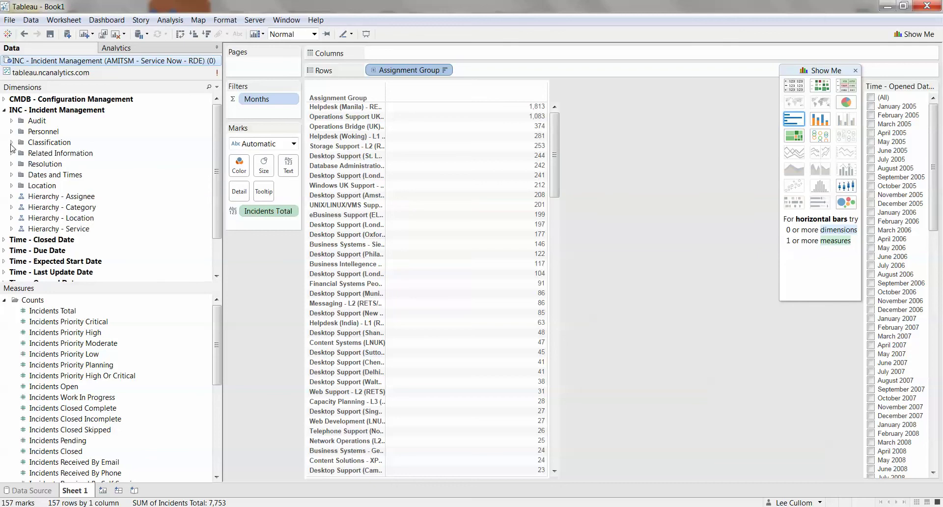
click(11, 143)
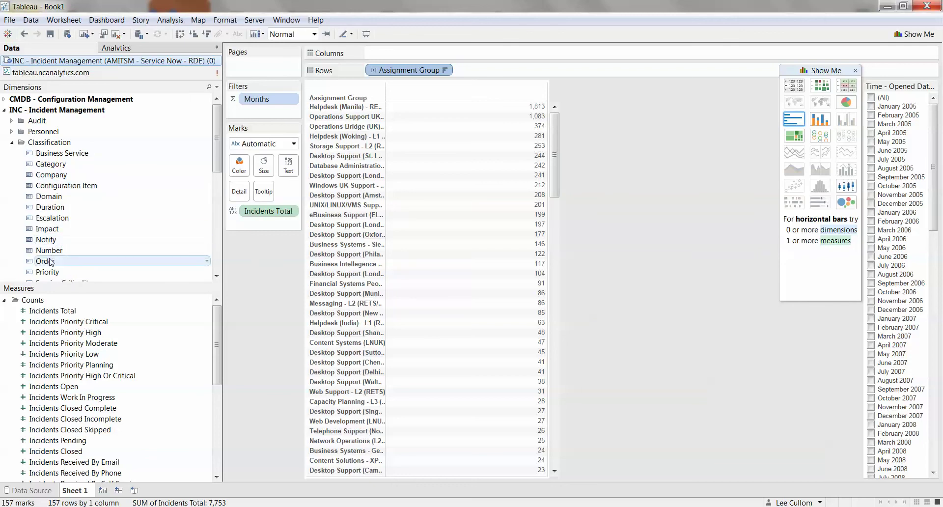
drag(49, 246, 362, 72)
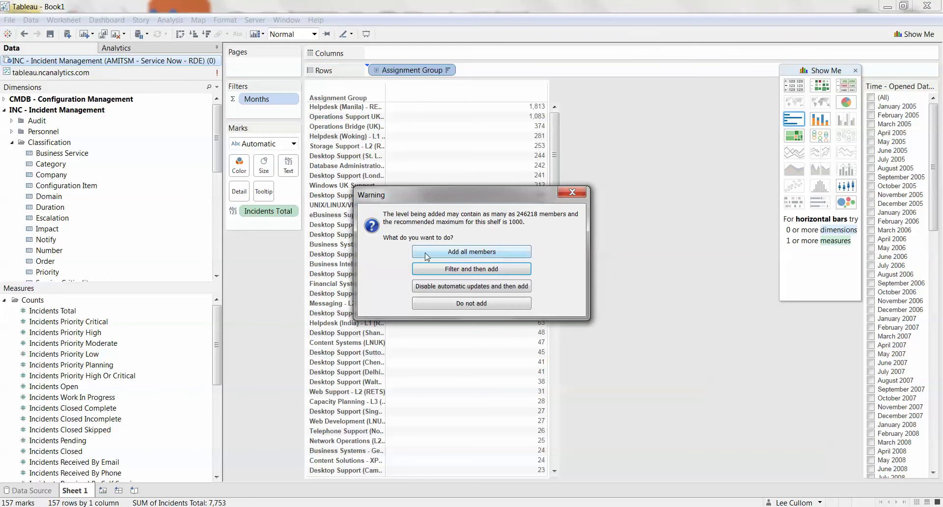
key(Escape)
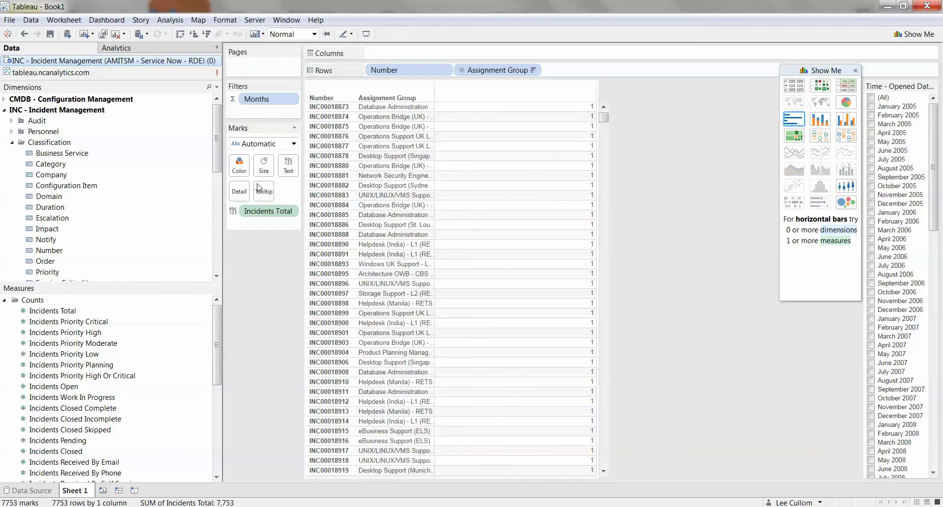
- Add Model ID from the CMDB - Configuration Management Summary Information folder to the rows between Number and Assignment Group
mouse_move(485, 165)
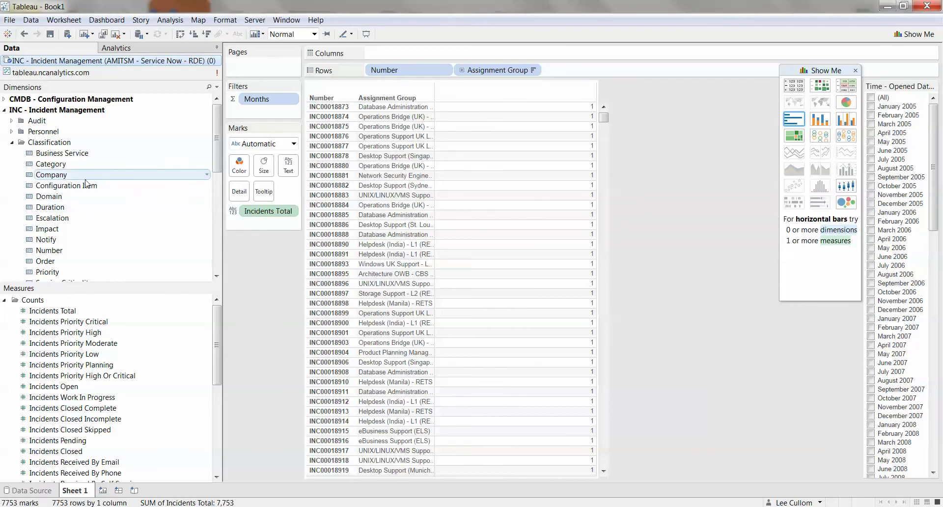
scroll(104, 188, down, 2)
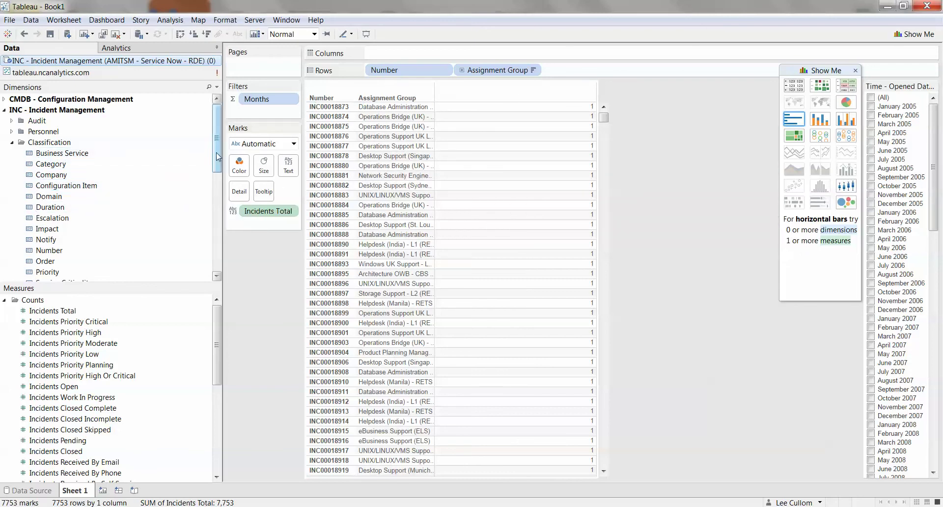
drag(219, 167, 220, 158)
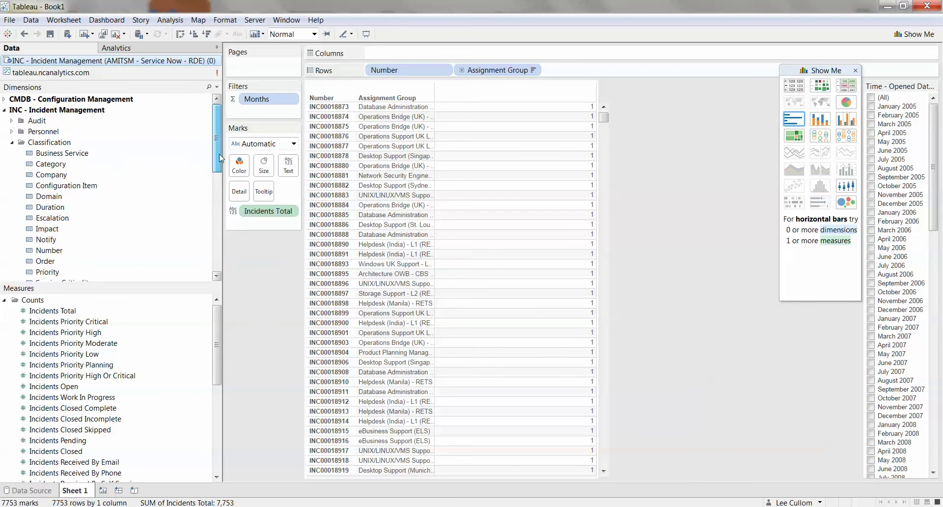
click(4, 99)
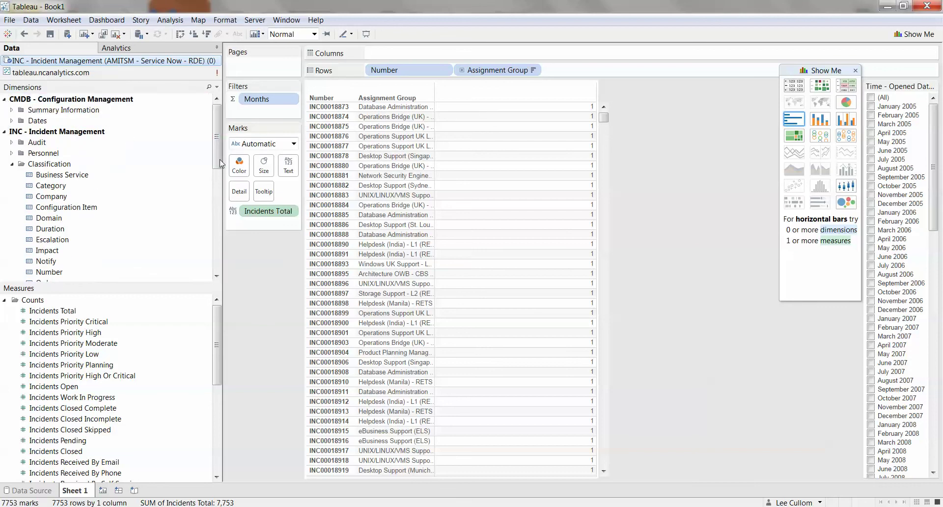
click(12, 110)
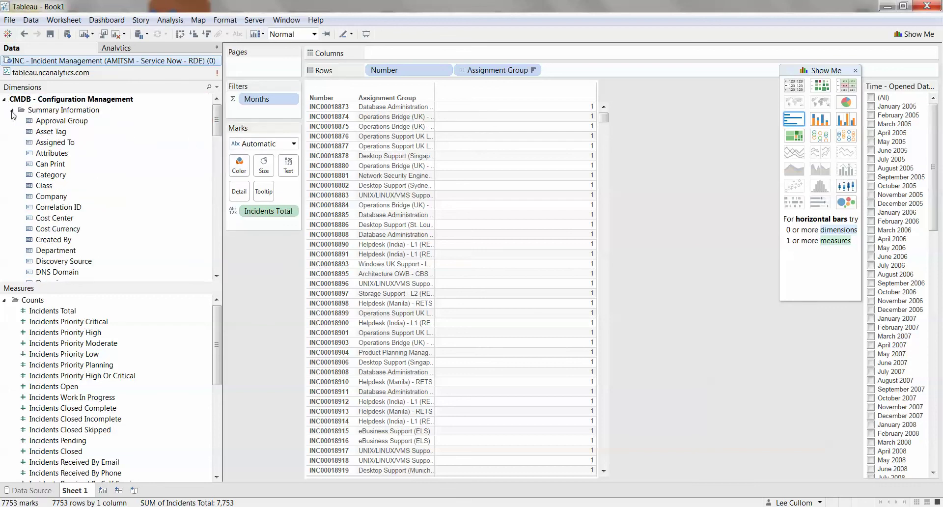
scroll(216, 136, down, 2)
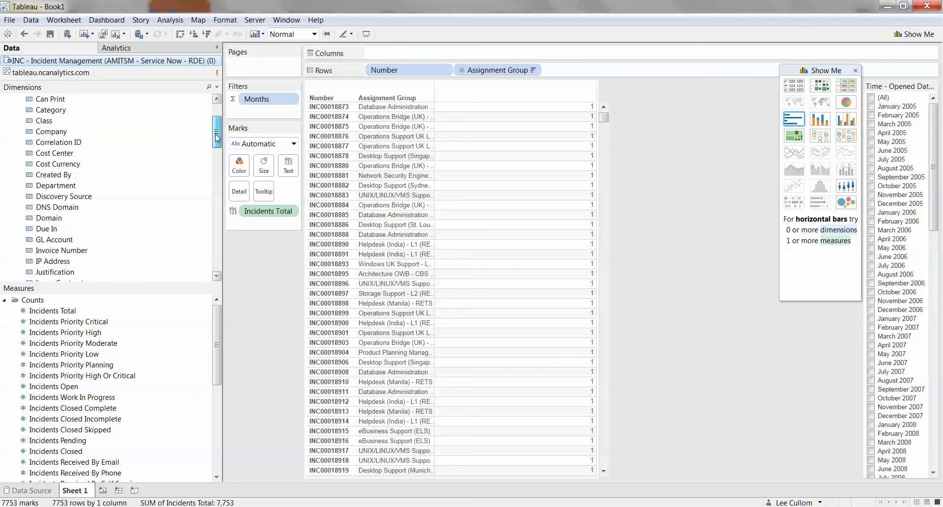
scroll(216, 137, down, 3)
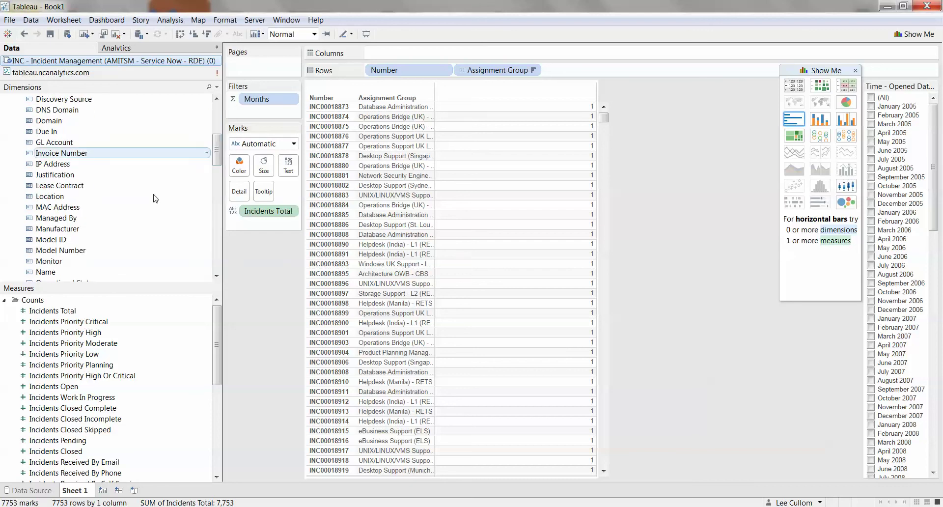
mouse_move(54, 239)
mouse_down()
mouse_move(366, 138)
mouse_move(362, 129)
mouse_up()
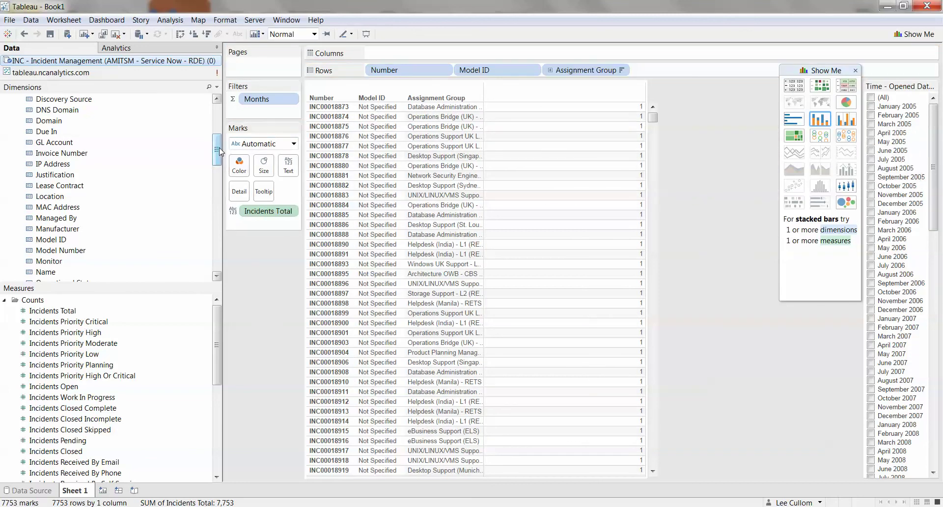
- Add Priority and Short Description from the incident Classification folder to the rows, in that order, between Number and Model ID
drag(220, 150, 222, 234)
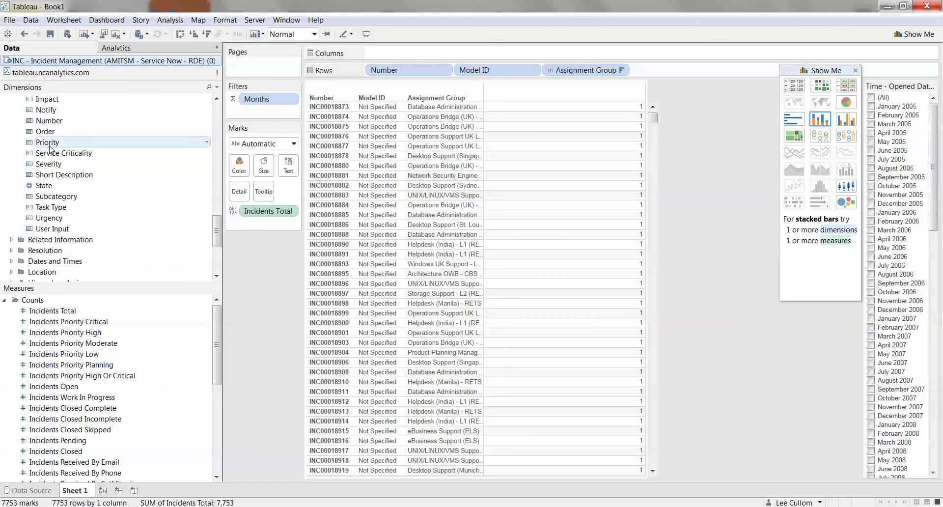
drag(48, 142, 364, 150)
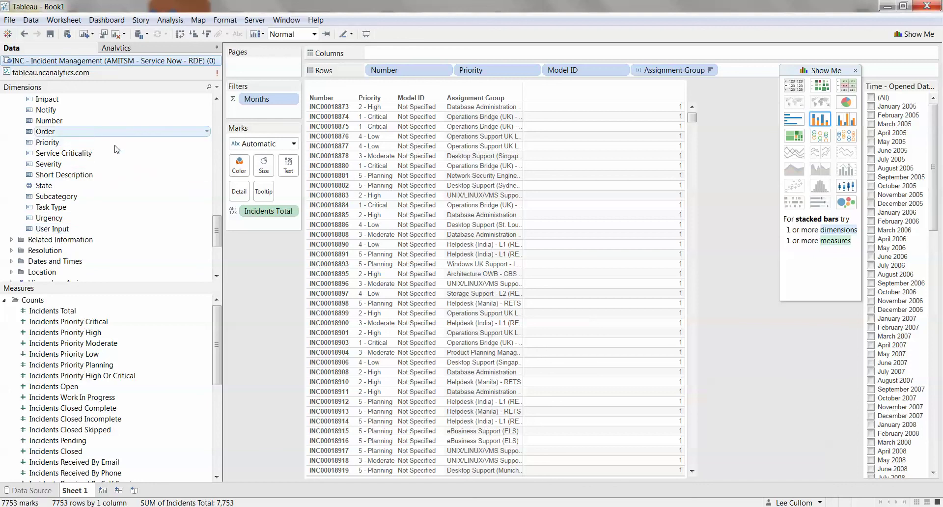
scroll(220, 219, up, 1)
scroll(219, 217, up, 2)
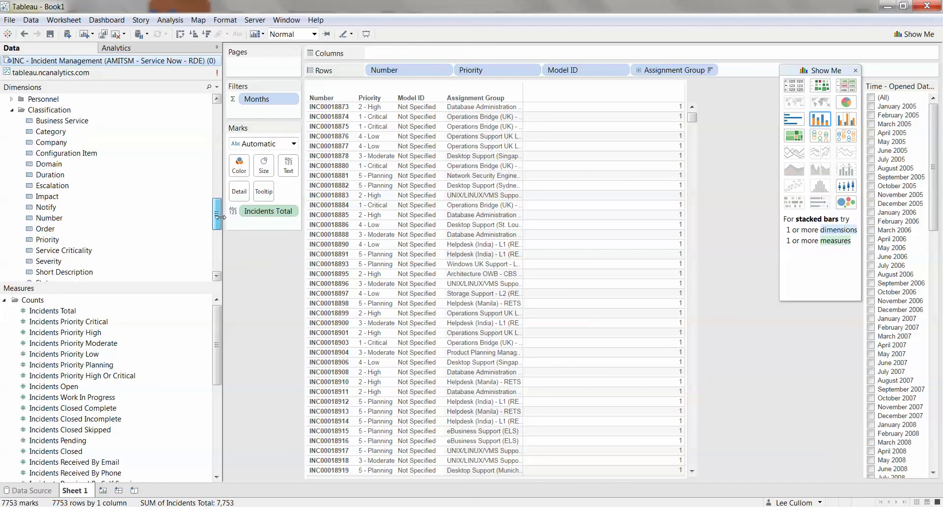
scroll(218, 216, down, 1)
drag(89, 251, 803, 89)
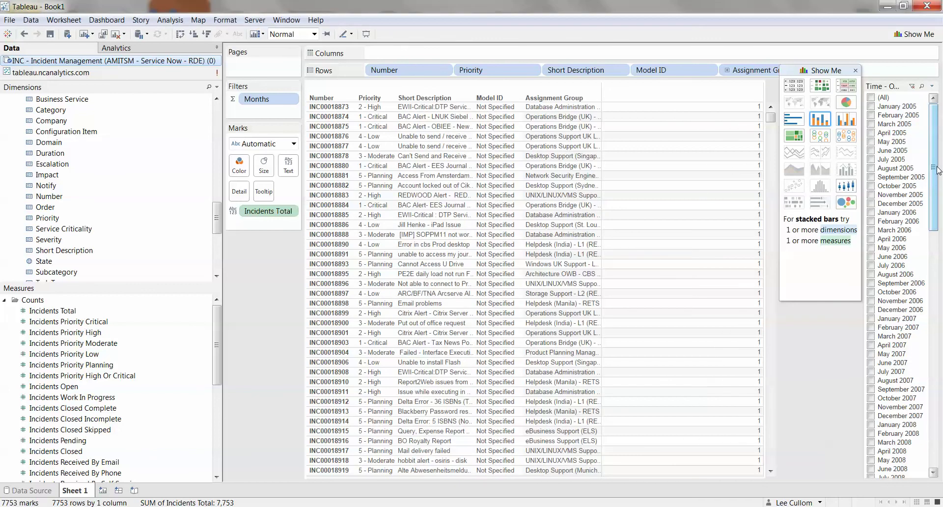
- Exclude August, September and October 2012 from the opened-month filter, keeping only February 2013 selected
drag(937, 184, 940, 382)
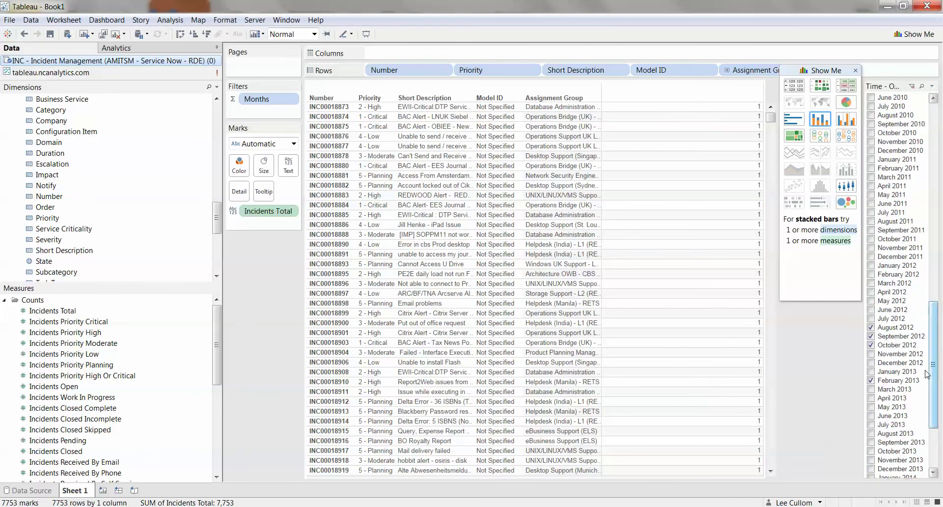
click(871, 339)
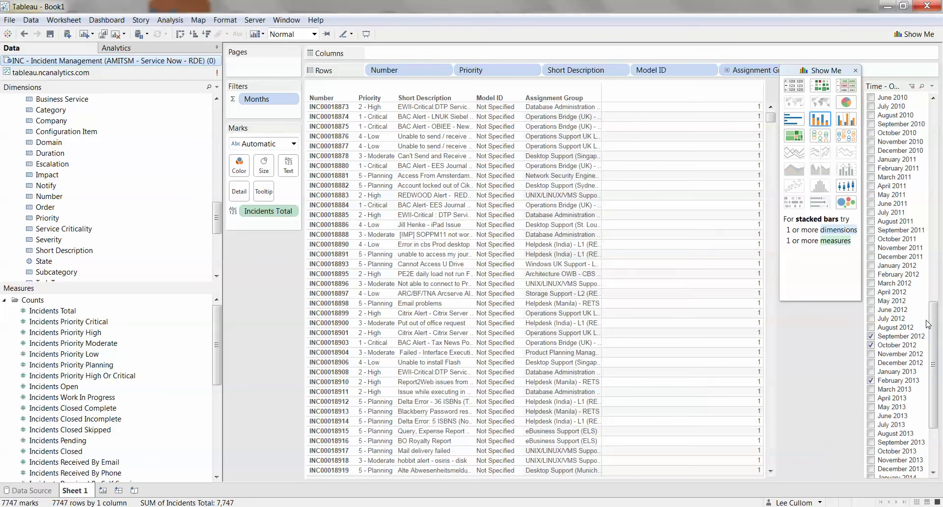
click(871, 345)
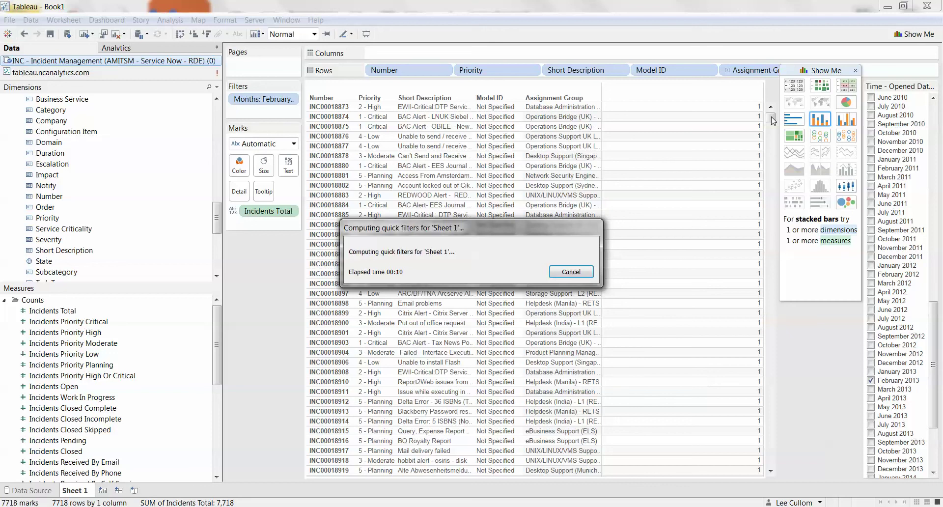
- Look through the filtered February 2013 incident rows, checking the Model ID values against the short descriptions and assignment groups
drag(773, 120, 775, 144)
scroll(508, 193, up, 15)
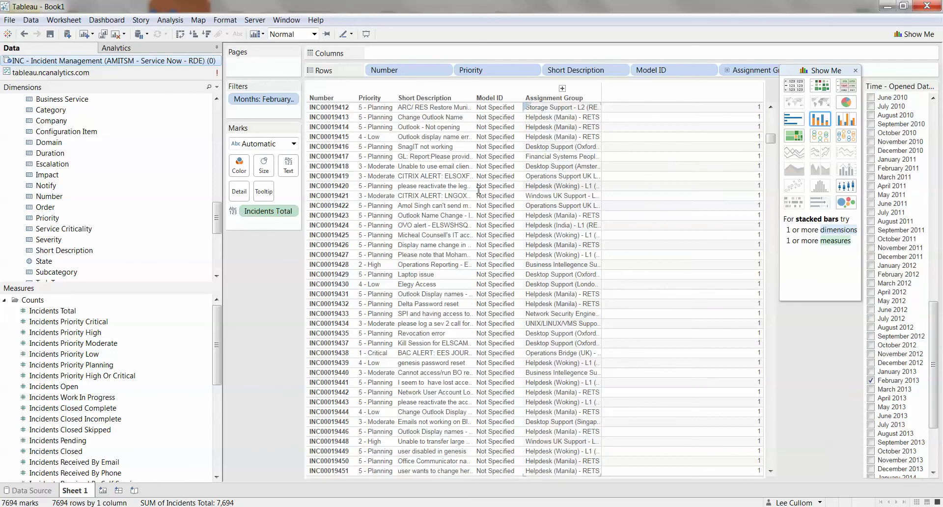
scroll(508, 191, up, 13)
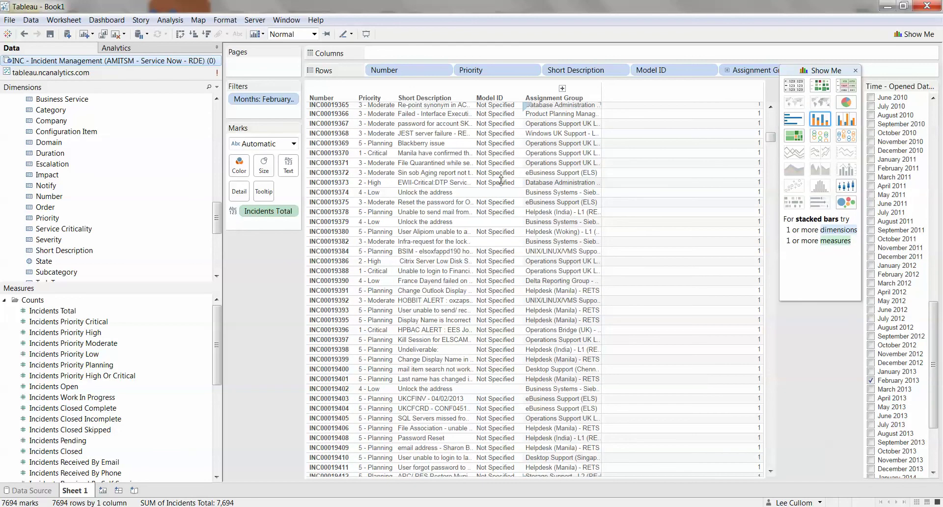
click(772, 120)
click(771, 108)
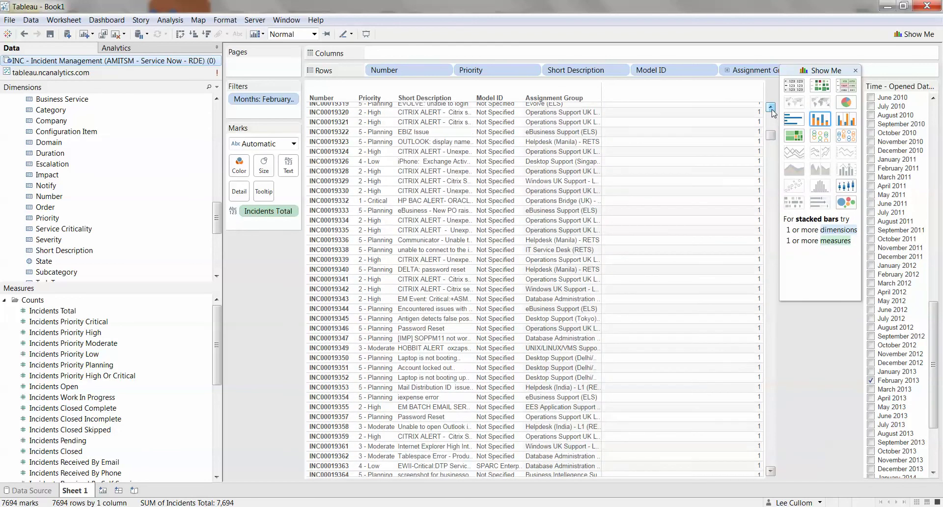
drag(771, 108, 773, 113)
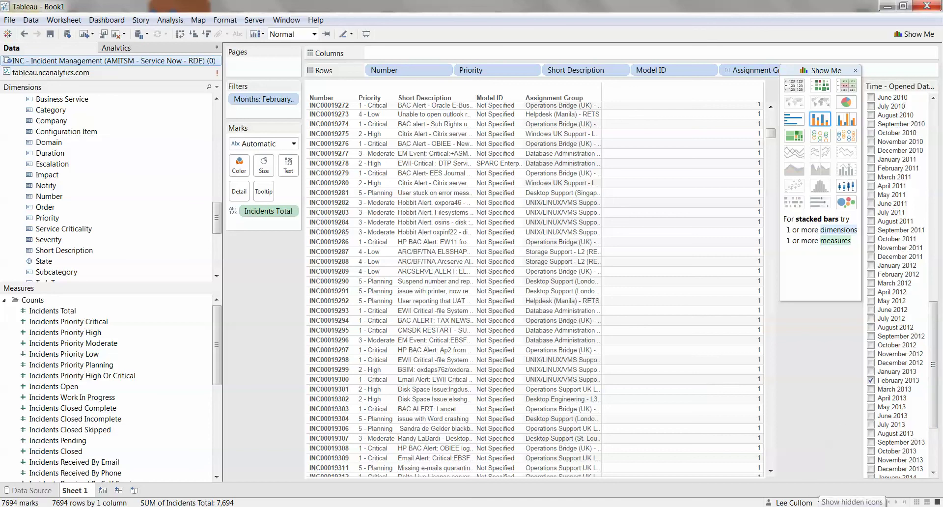
- Bring up the server options for publishing the workbook
click(257, 21)
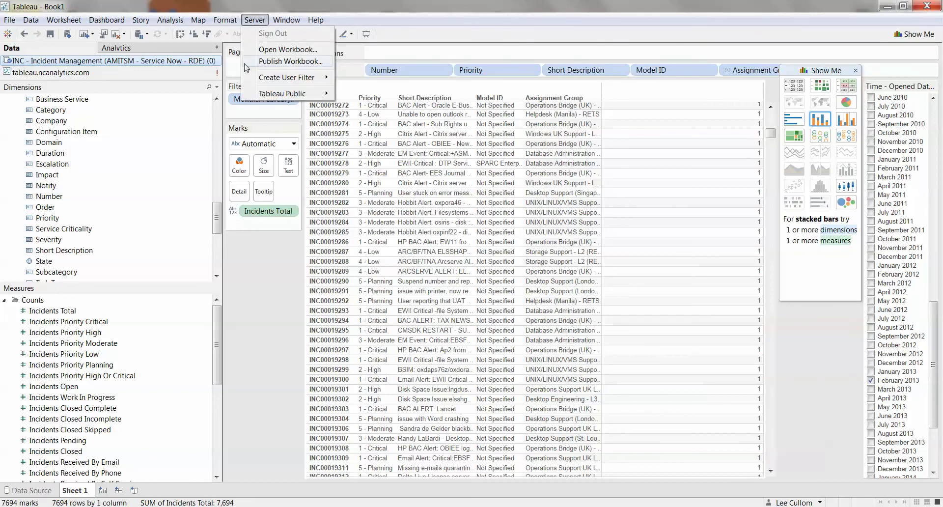